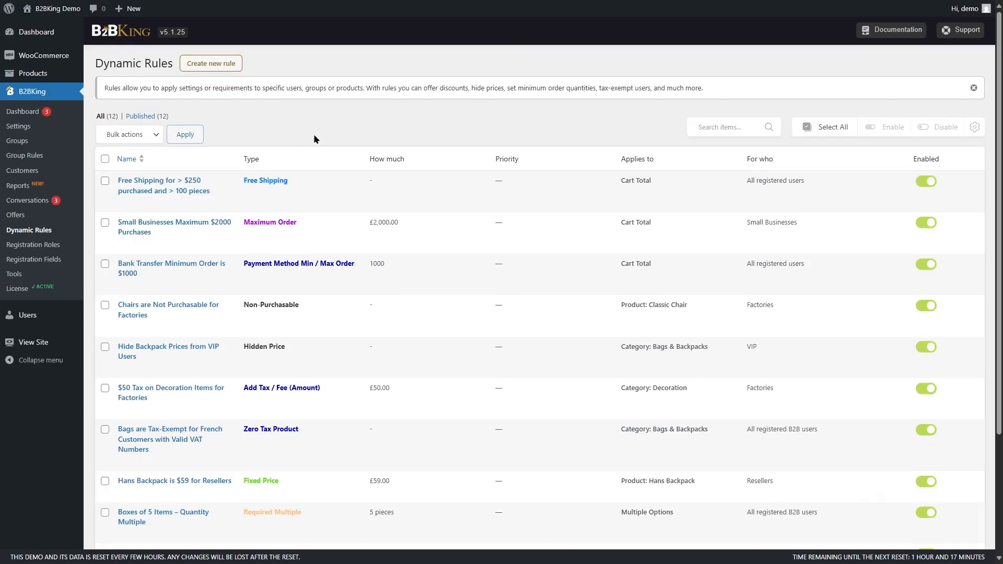
- Create a dynamic rule titled "Replace add to card with request quote" with the rule type Replace Cart with Quote System
click(194, 64)
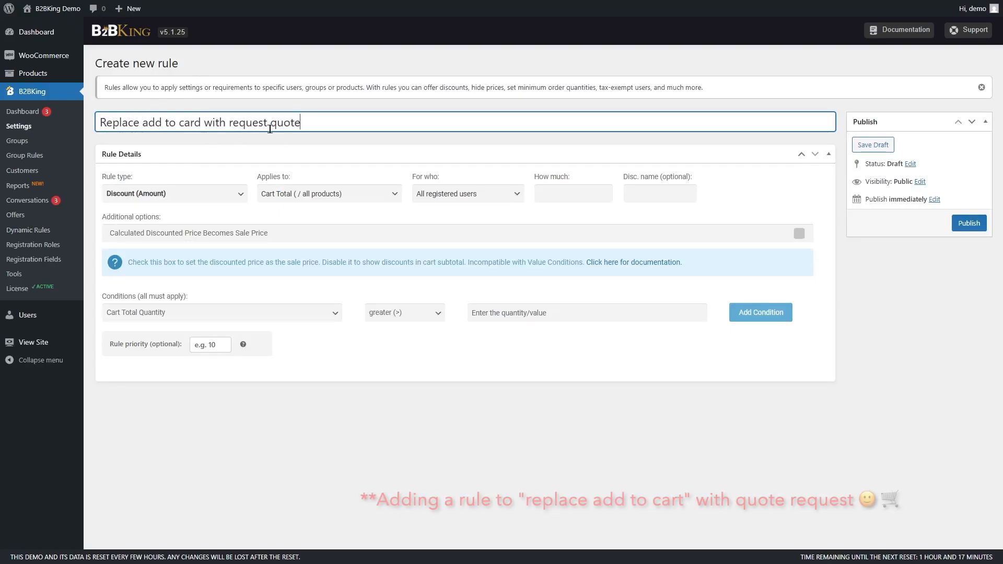
click(238, 196)
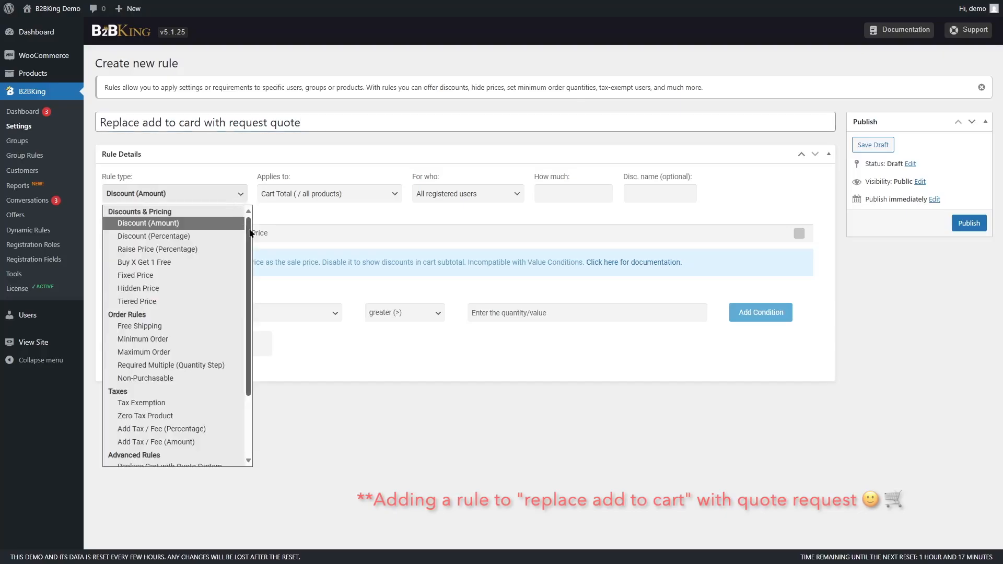
scroll(190, 358, down, 3)
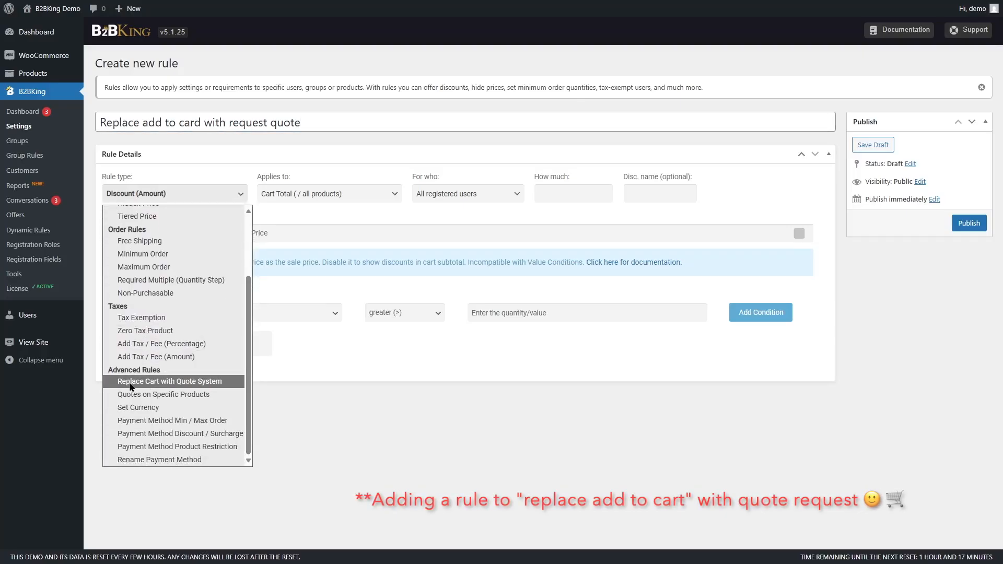
click(180, 382)
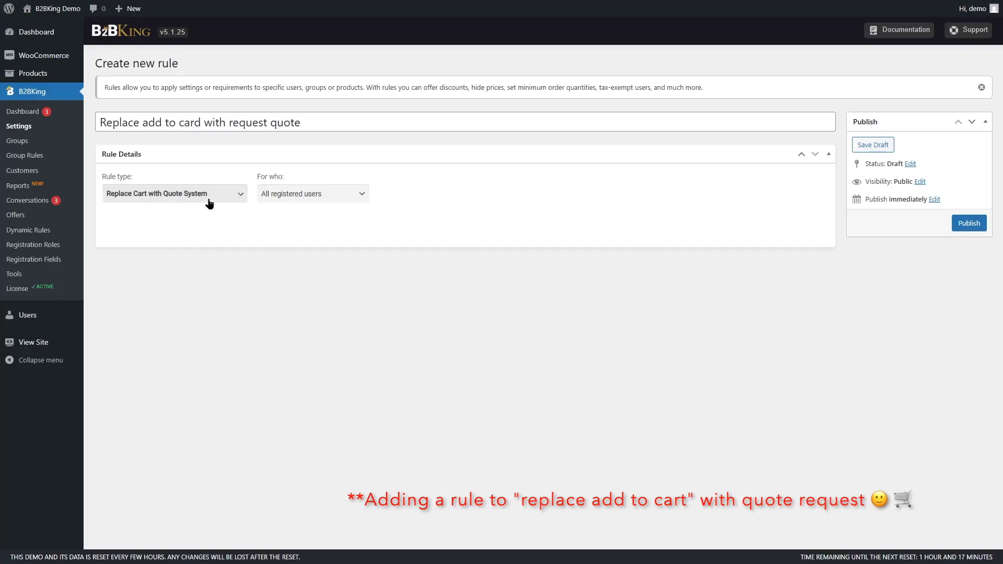
- Review the available audiences for the rule, apply it to All registered users, and publish it
click(340, 195)
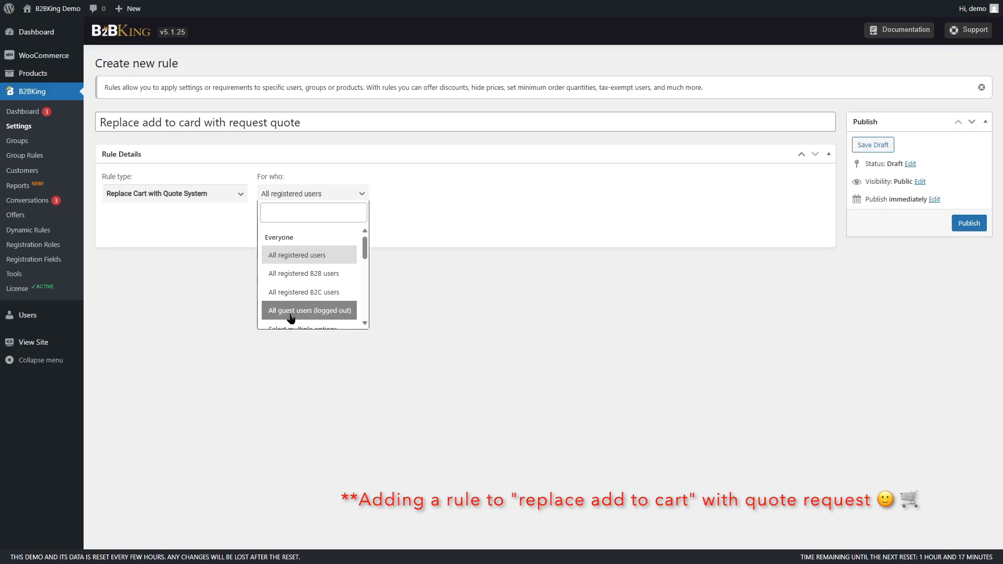
drag(363, 251, 362, 264)
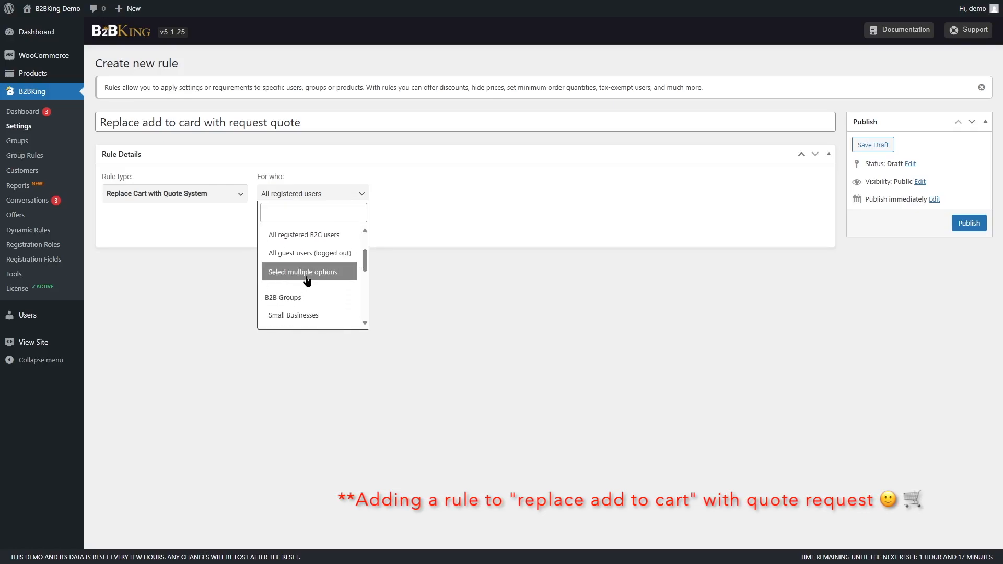
drag(366, 259, 365, 273)
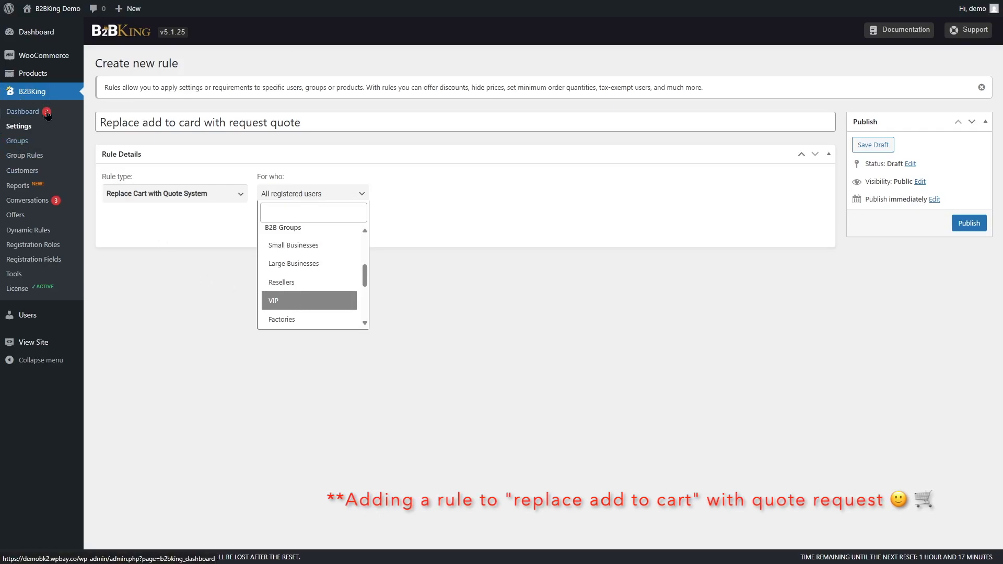
scroll(293, 282, down, 5)
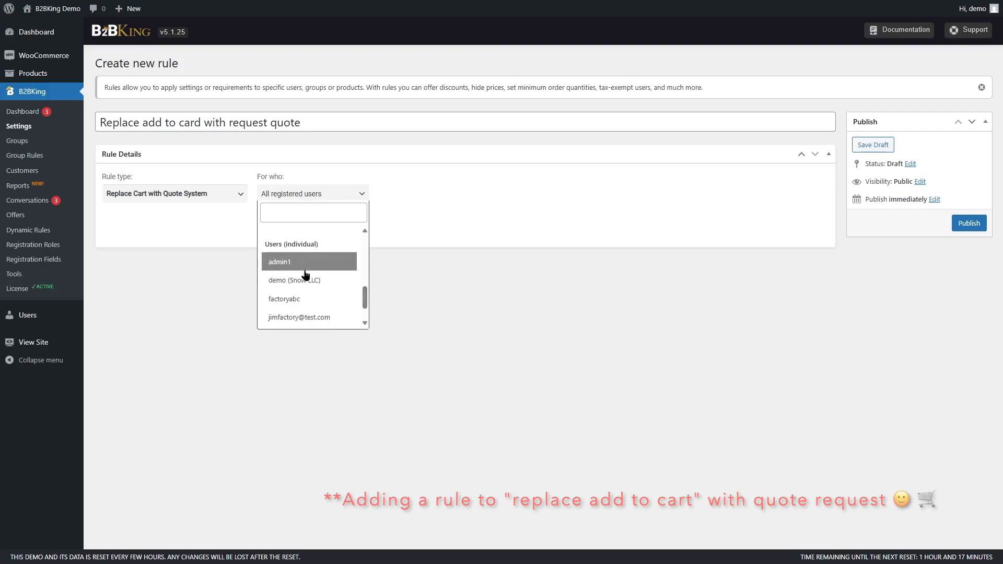
drag(365, 298, 359, 239)
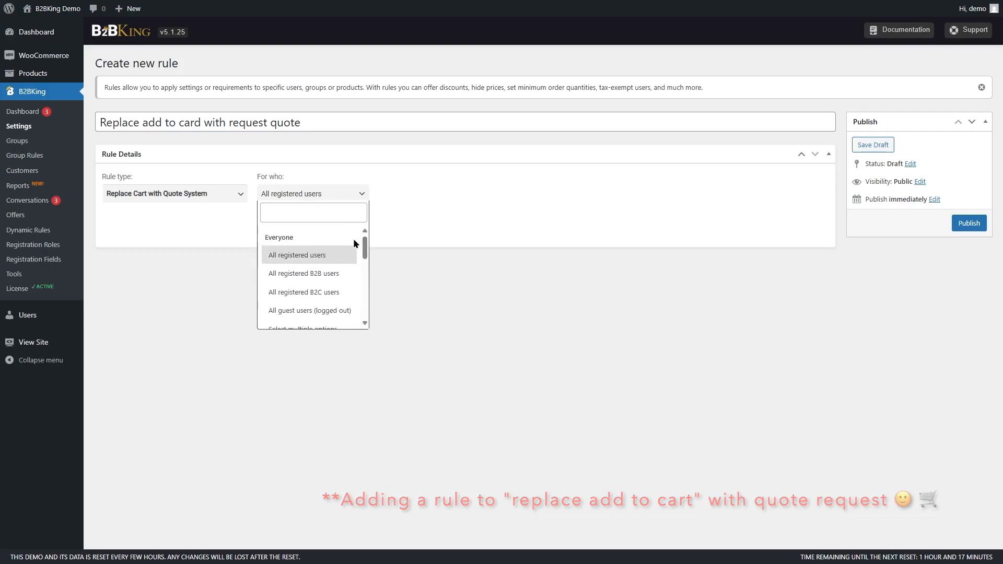
click(333, 260)
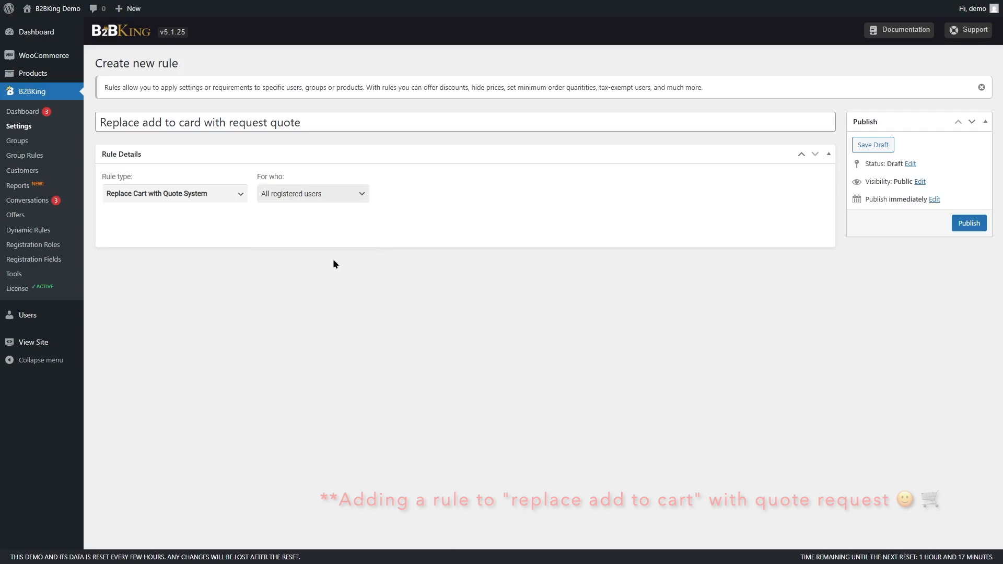
click(969, 223)
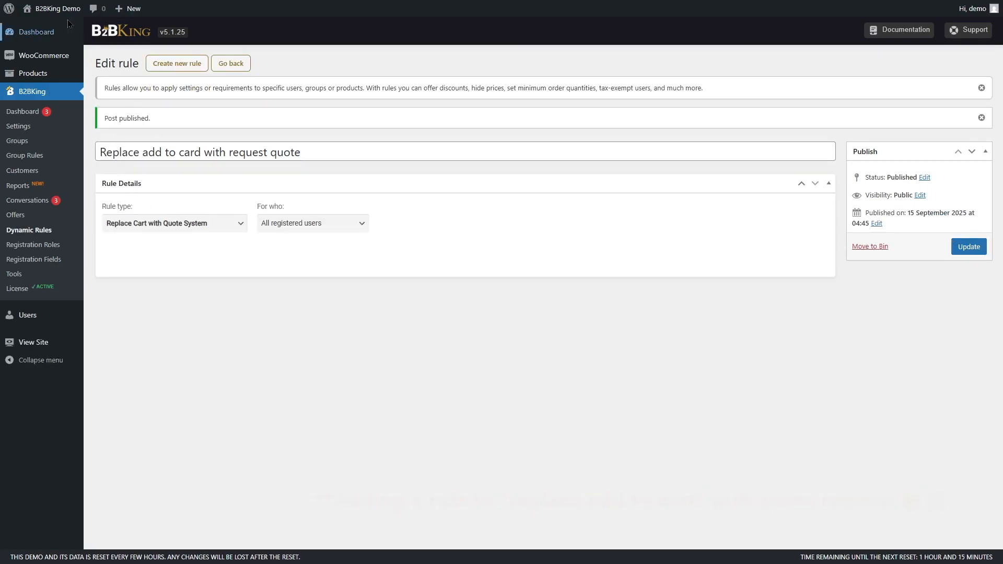
- Open the storefront and add 5 Classic Chairs to the quote request from the product page
mouse_move(58, 9)
click(37, 26)
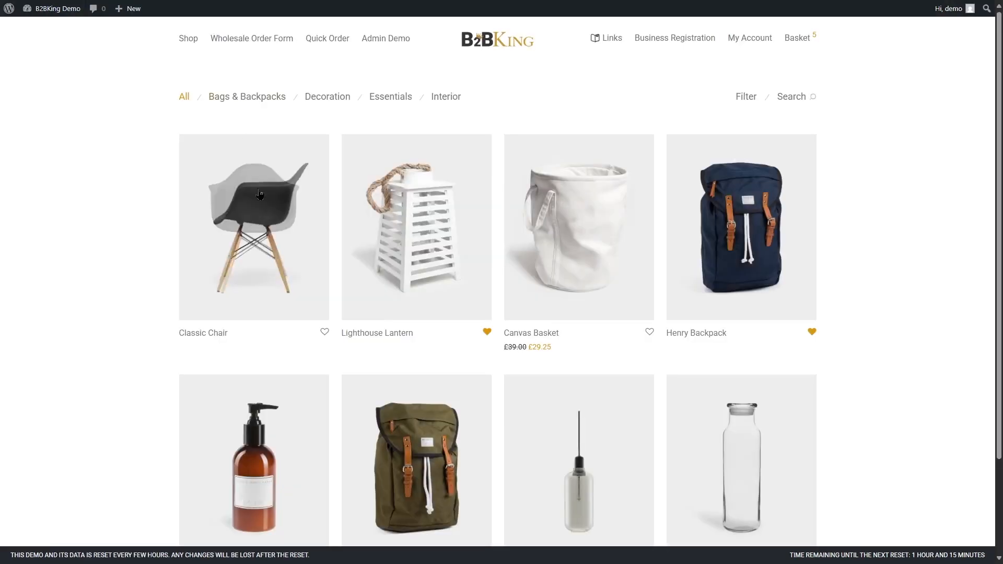
click(231, 221)
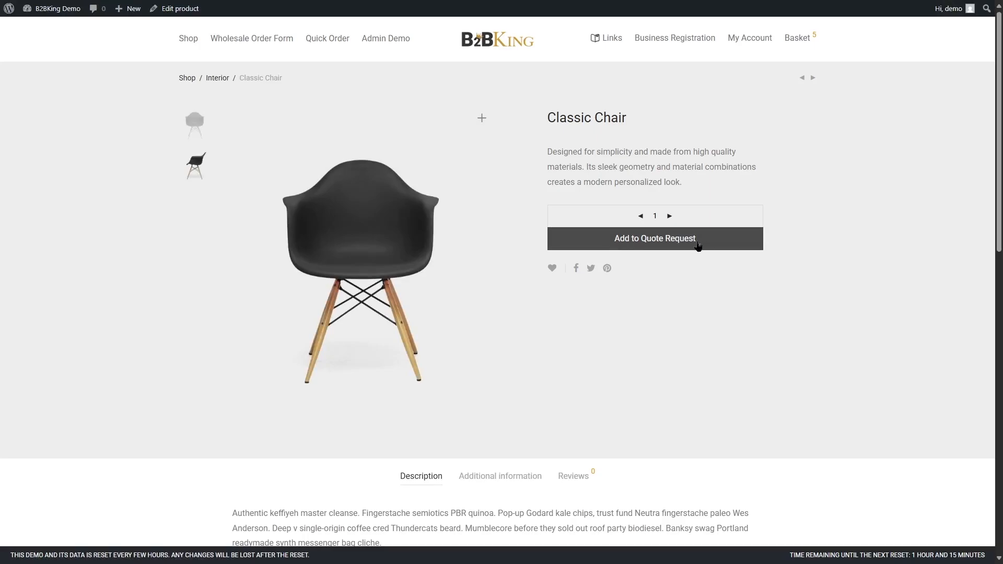
click(670, 216)
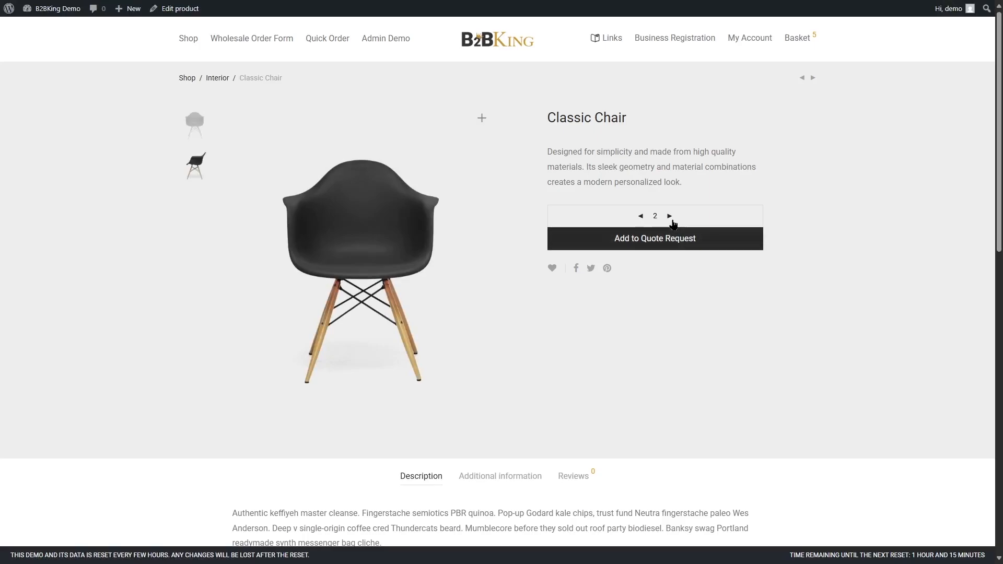
click(669, 239)
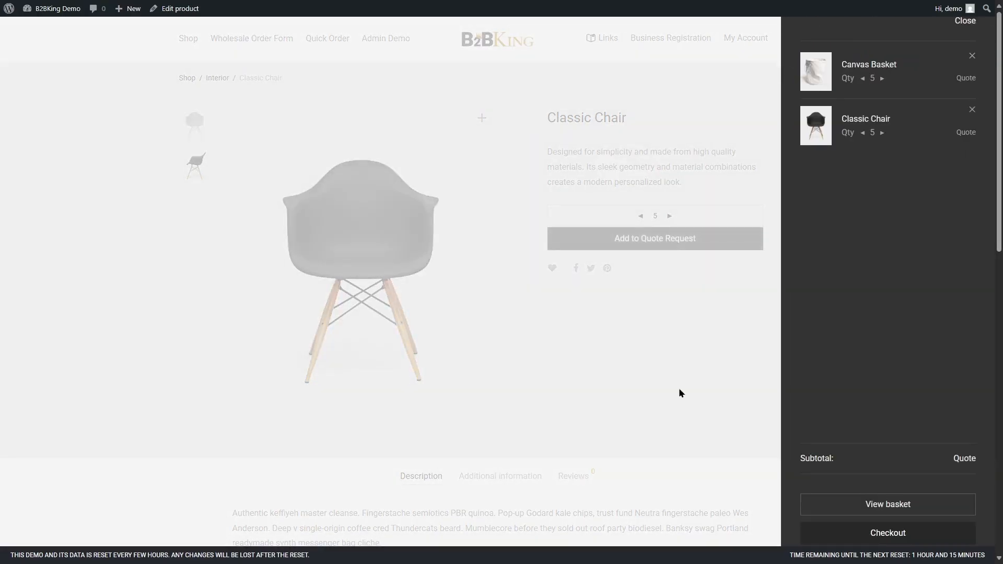
click(623, 323)
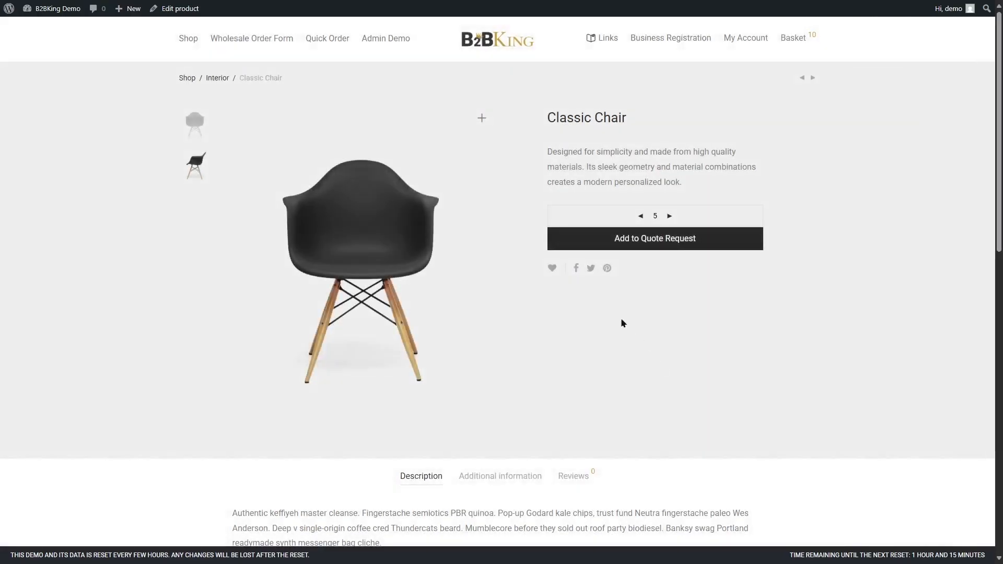
- Add 5 Pendant Lamp Variable in gray, size M, from the Interior category to the quote request
click(217, 78)
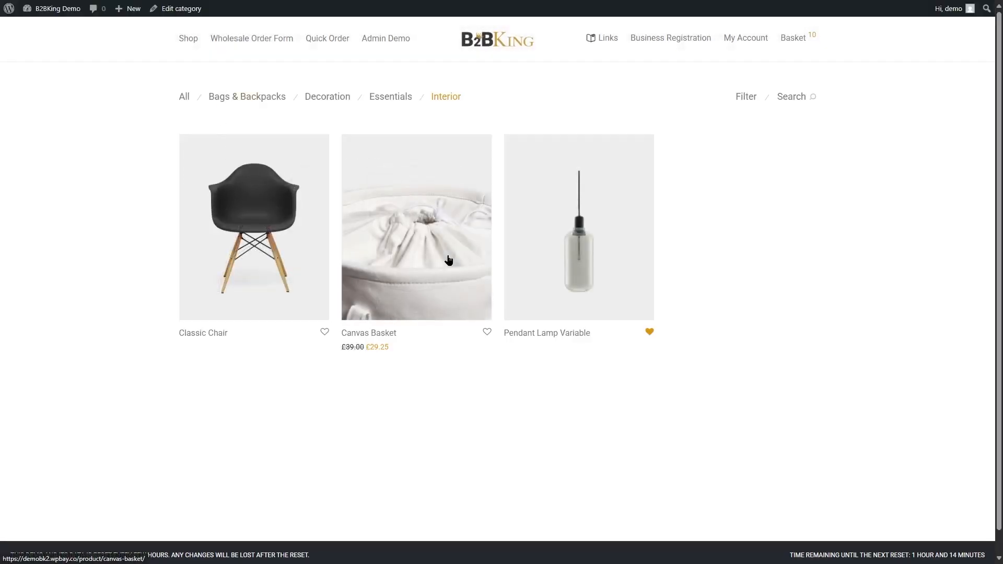
click(595, 259)
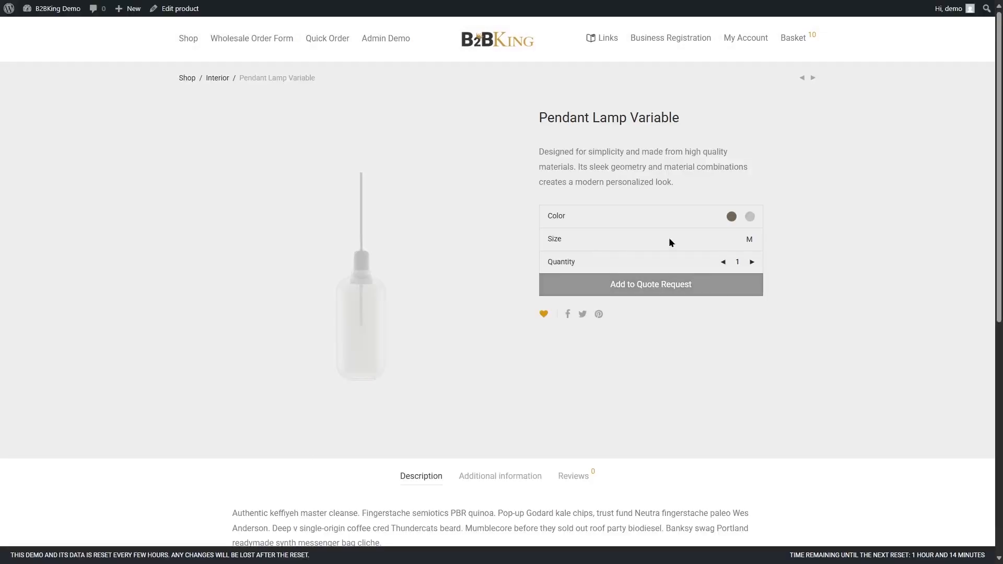
click(752, 264)
click(753, 264)
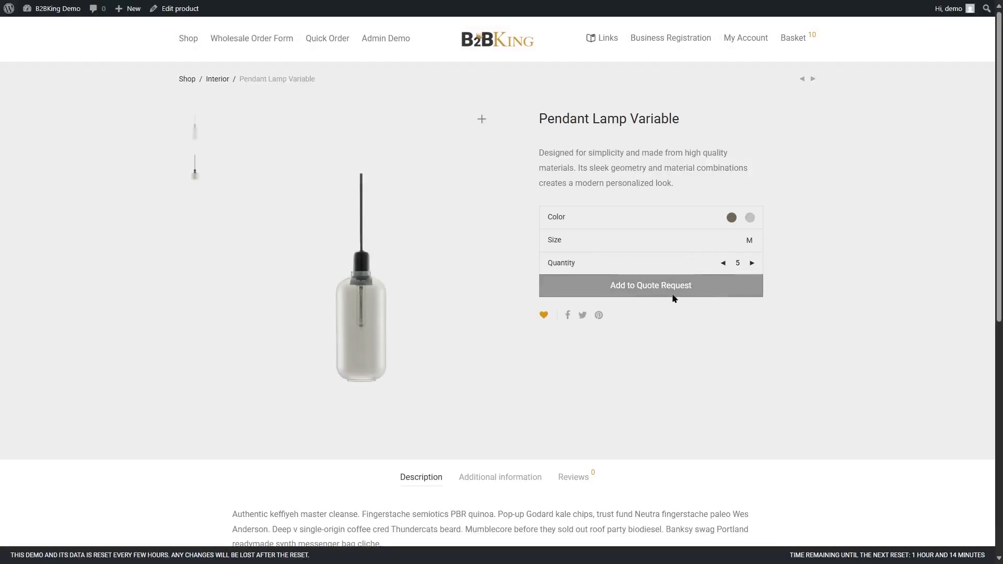
click(749, 217)
click(750, 240)
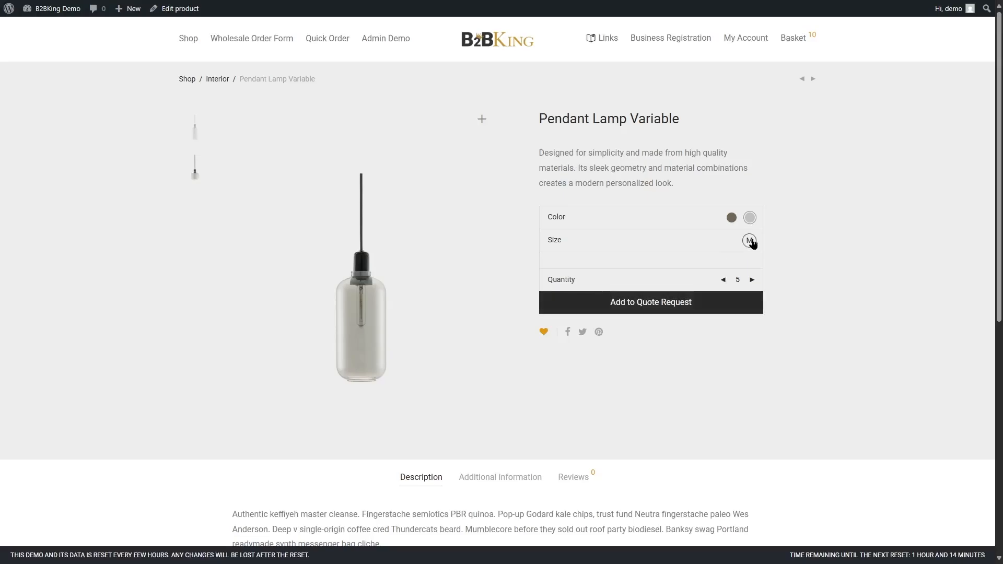
click(658, 302)
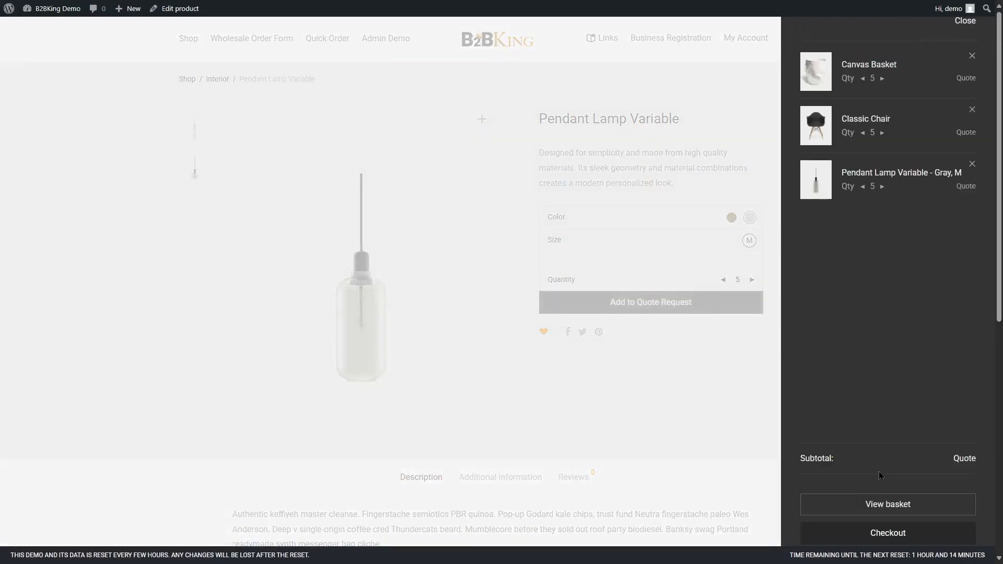
- View the custom quote form in the basket, and remove the Pendant Lamp Variable, Classic Chair and Canvas Basket
click(888, 509)
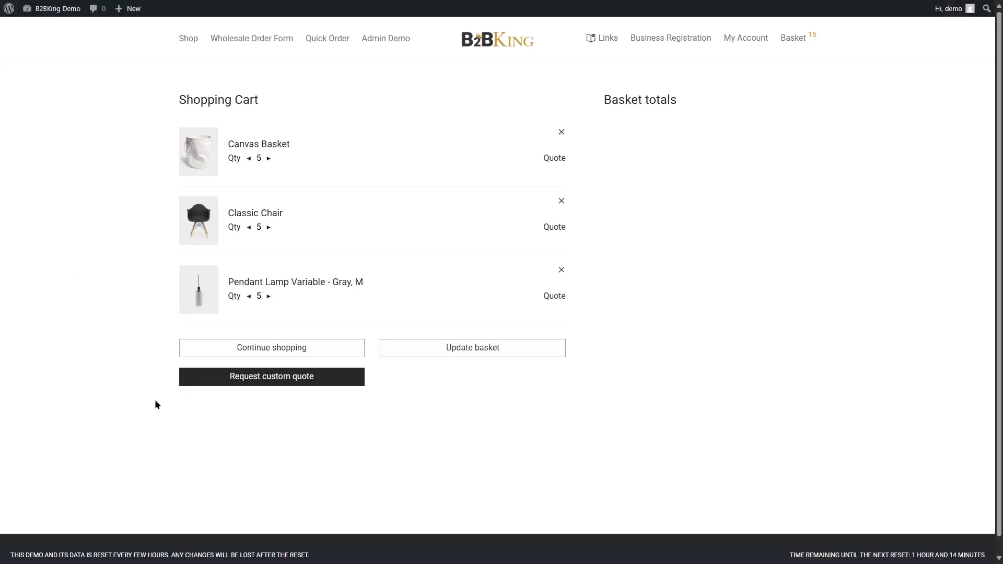
click(281, 387)
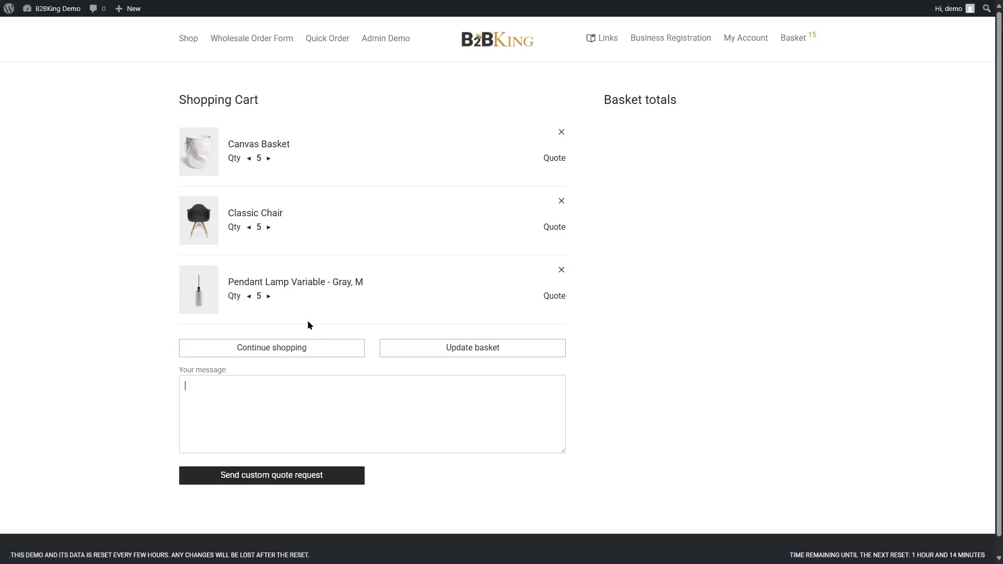
click(561, 270)
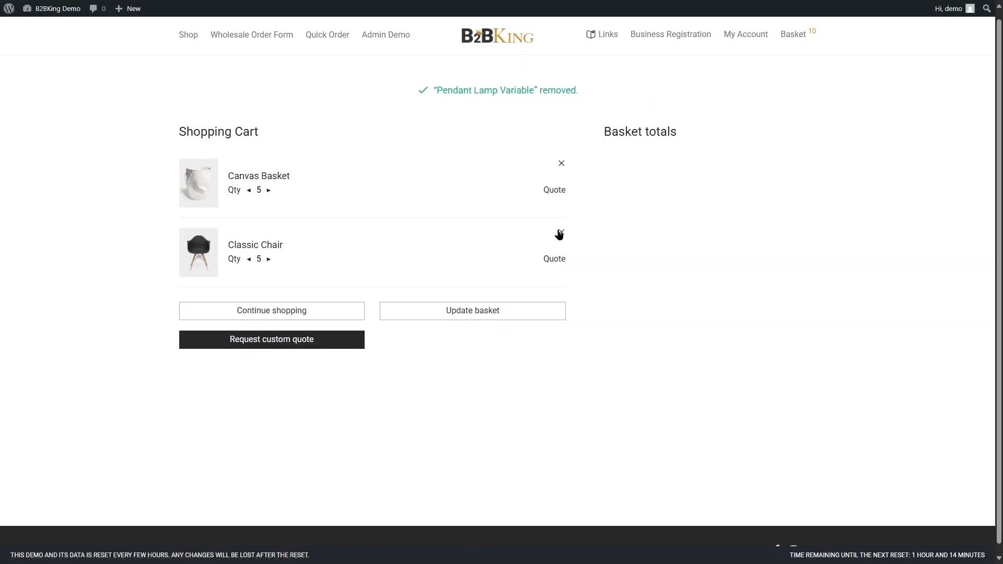
click(561, 232)
click(561, 163)
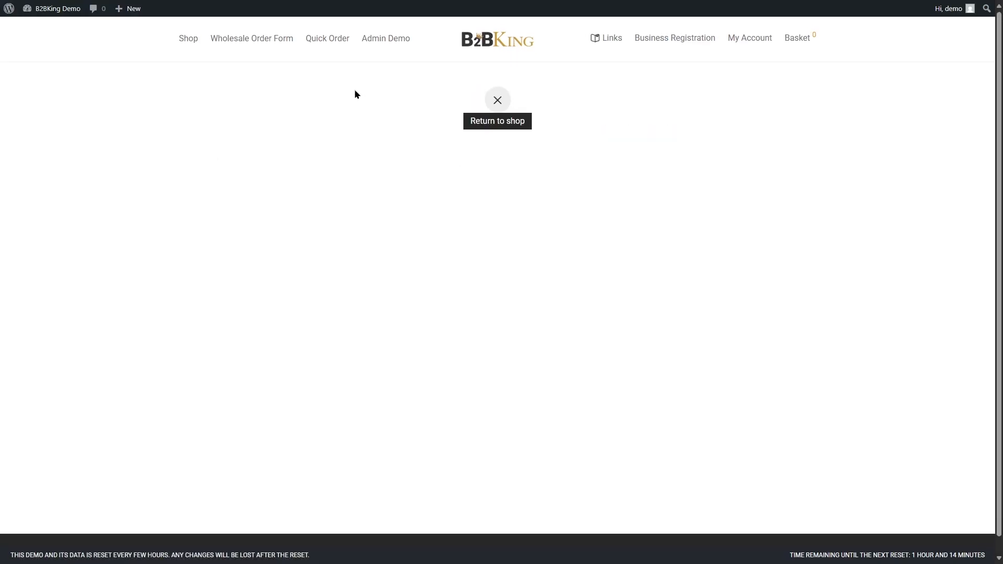
- Add 5 Amber Body Lotion and 5 Canvas Basket to the quote from the Wholesale Order Form, and open the quote basket
click(250, 45)
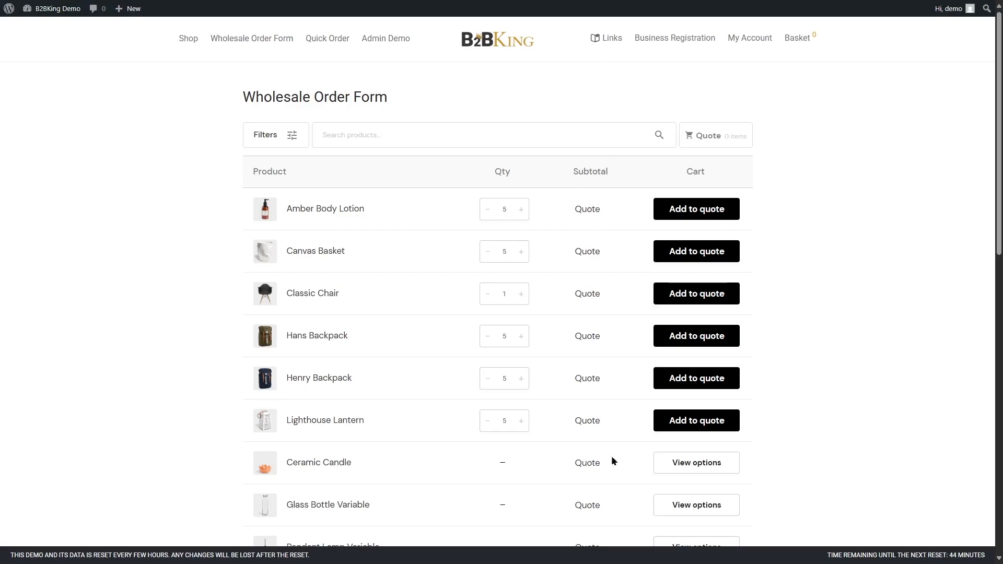
click(675, 215)
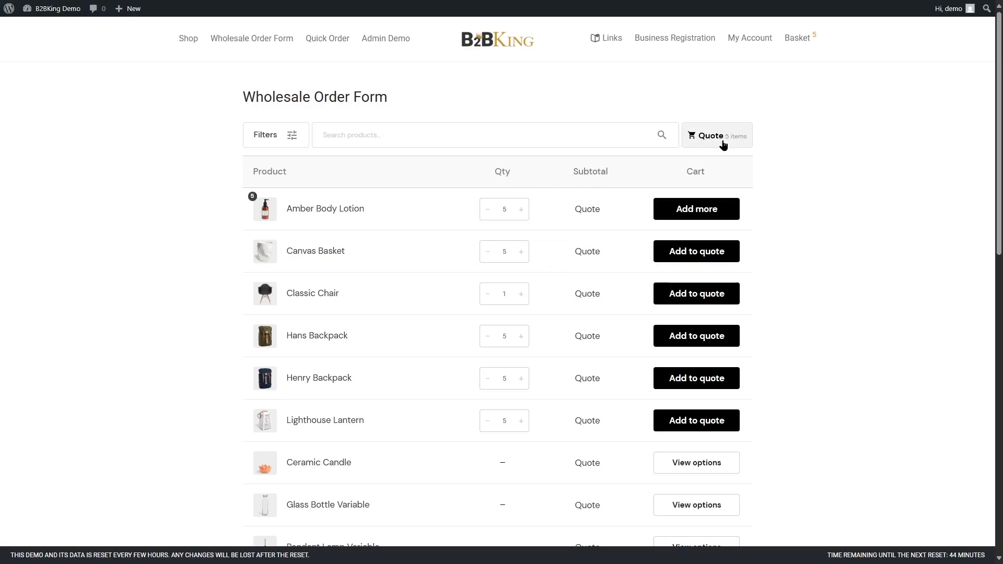
click(691, 259)
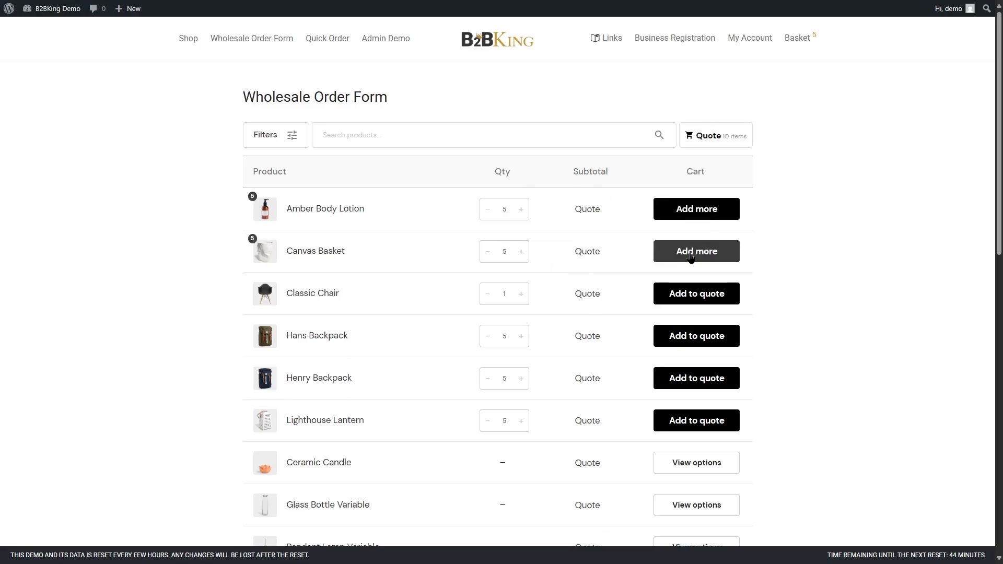
click(715, 137)
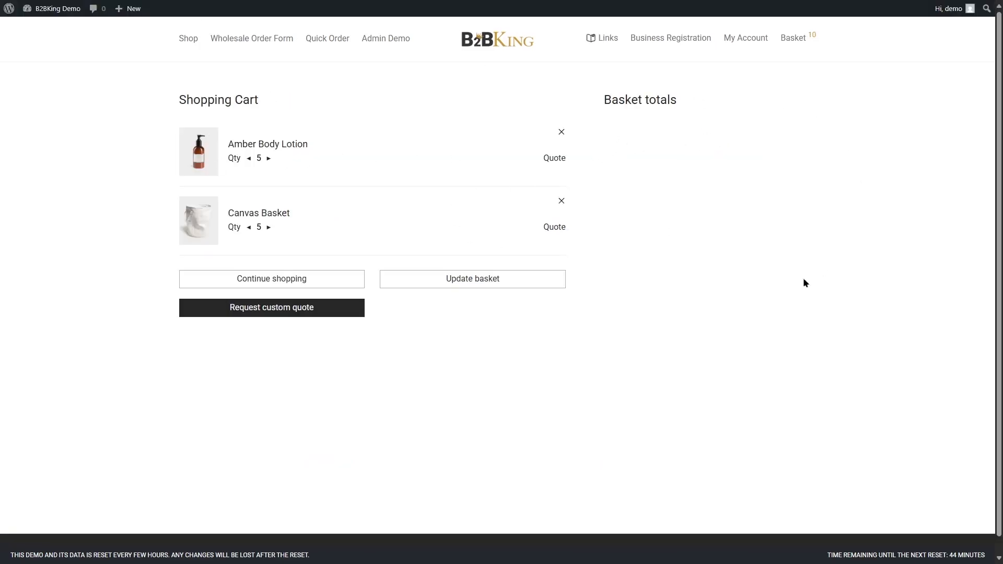
- Send a custom quote request with the message "Hey, I want these items, can I make a custom quote?"
click(257, 311)
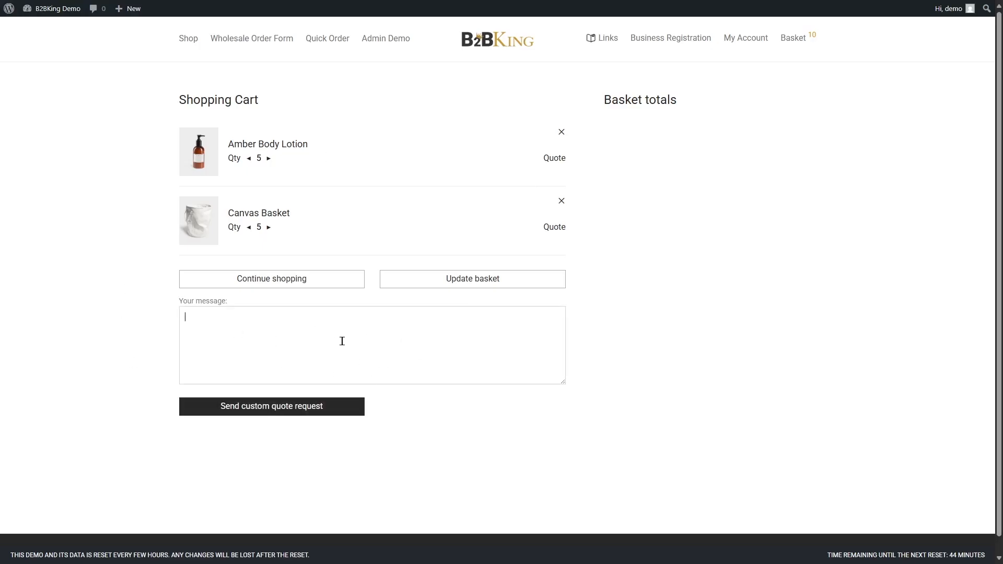
text(Hey, I want these items, can I make a custom quote?)
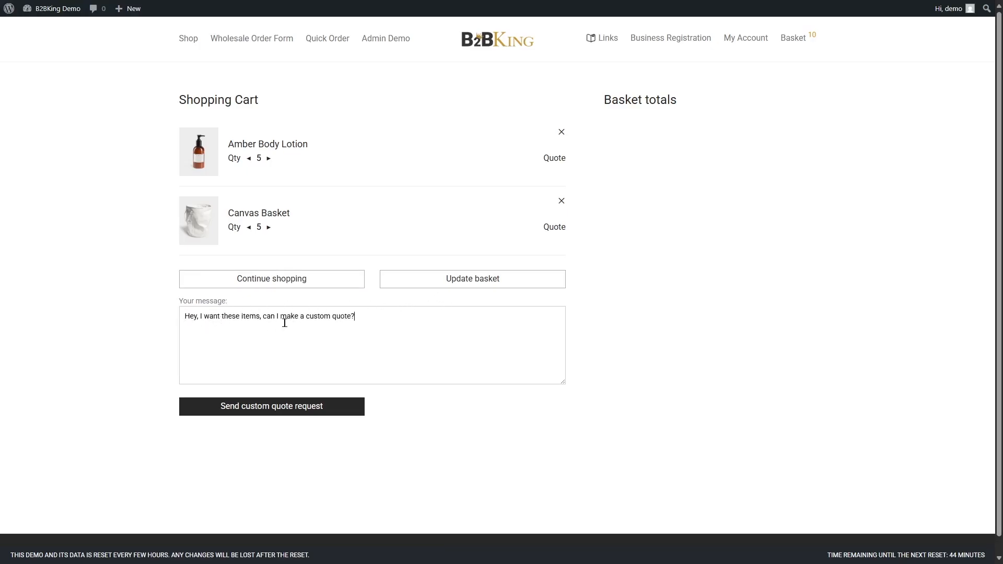
drag(374, 318, 184, 316)
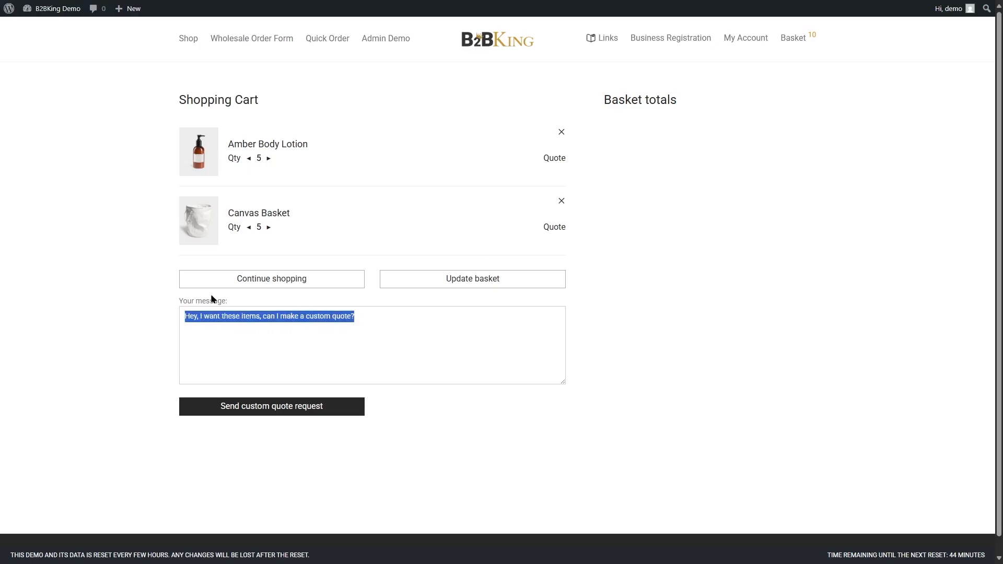
click(243, 412)
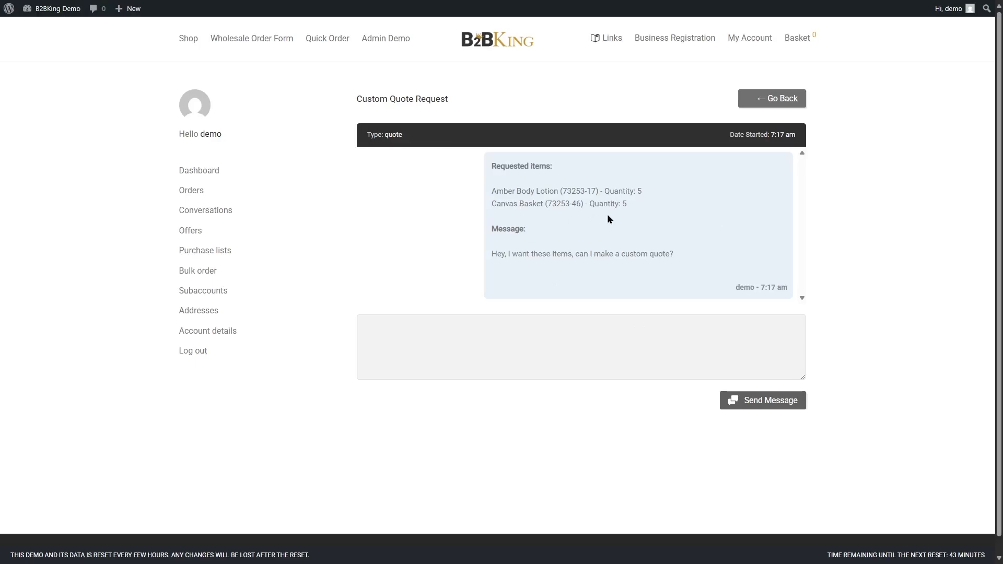
- Open the newest Custom Quote Request, #2807, for editing from the B2BKing conversations in the admin dashboard
mouse_move(54, 9)
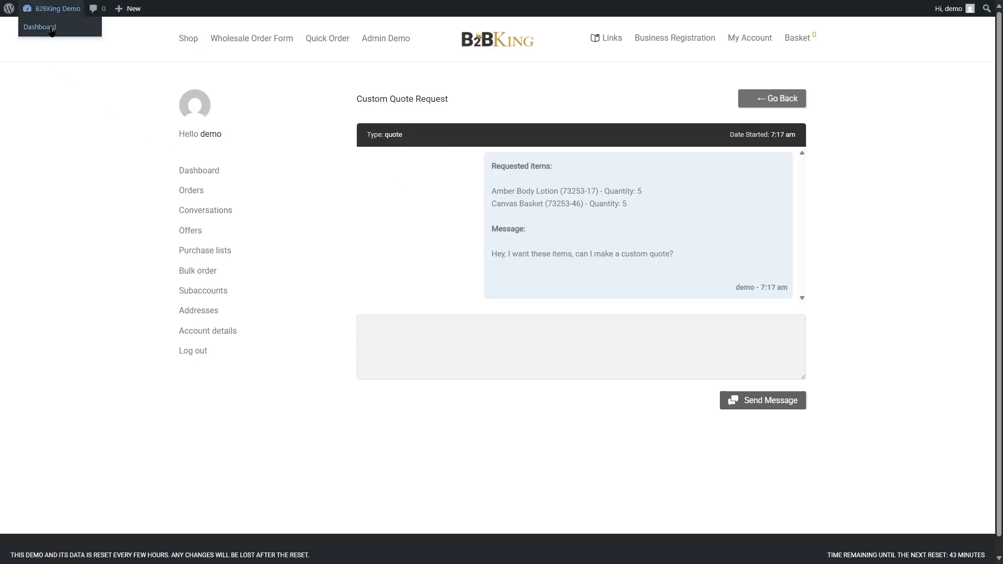
click(52, 31)
mouse_move(41, 94)
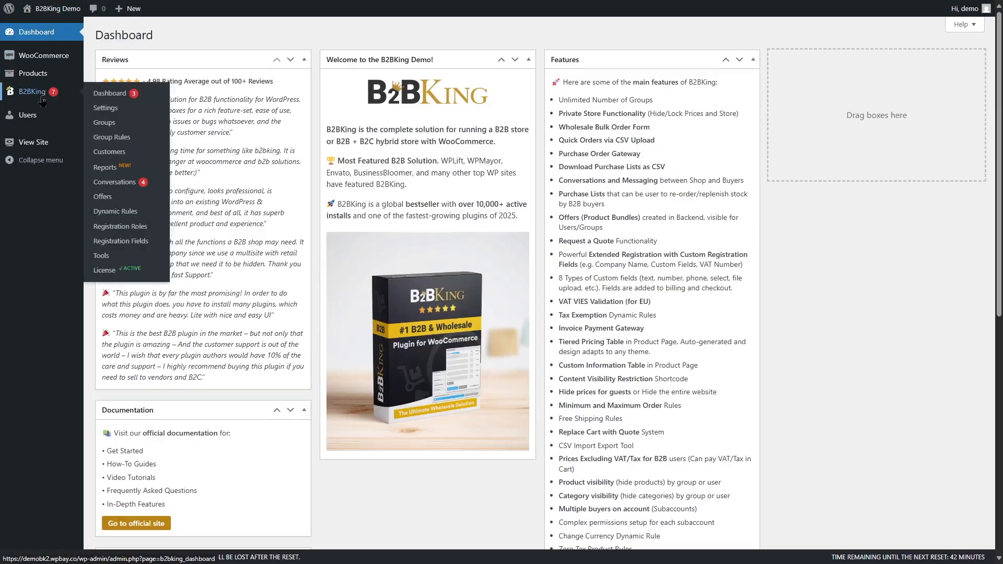
click(124, 187)
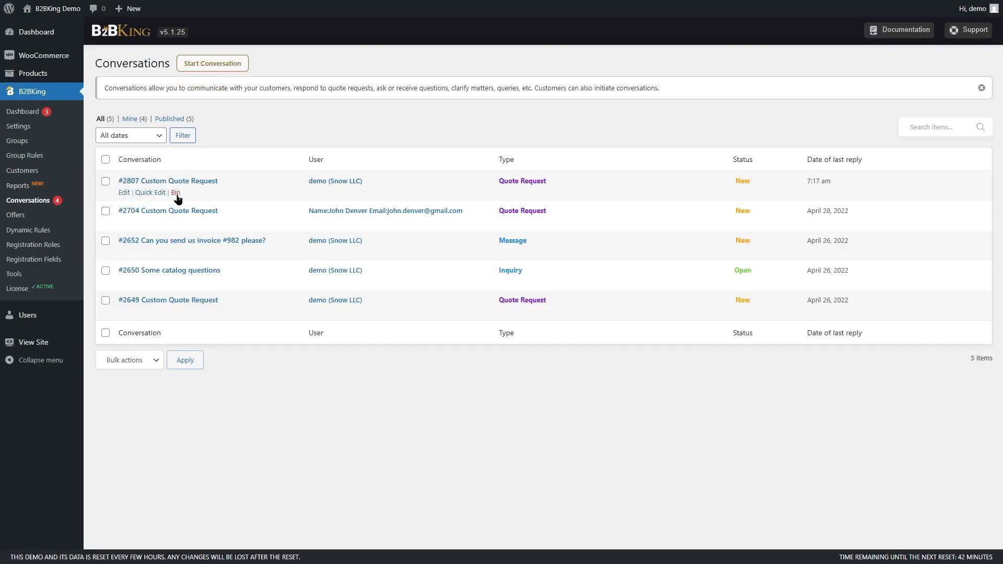
click(124, 192)
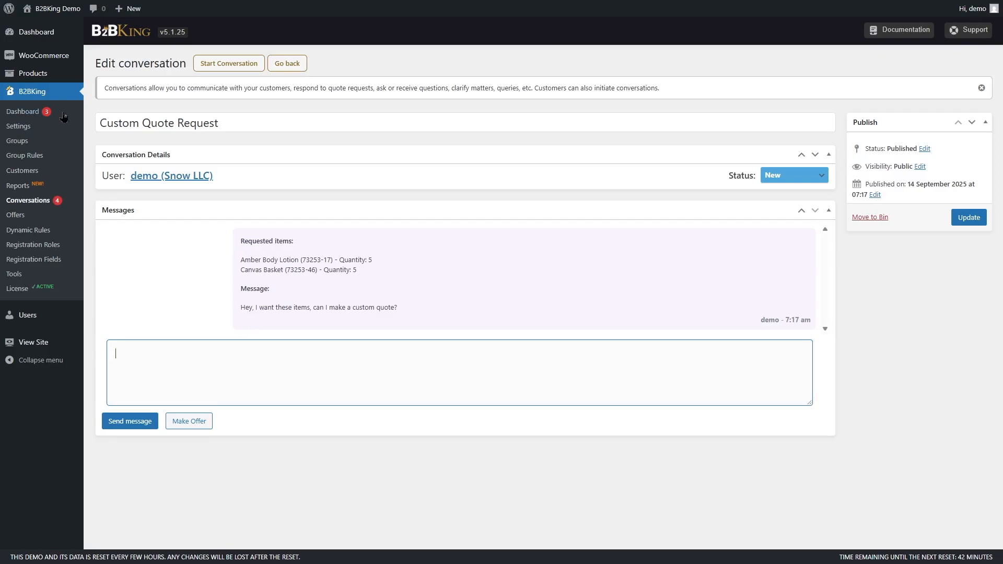
- Set the guest access restriction in the B2BKing settings to Replace prices with "Request a Quote"
click(57, 132)
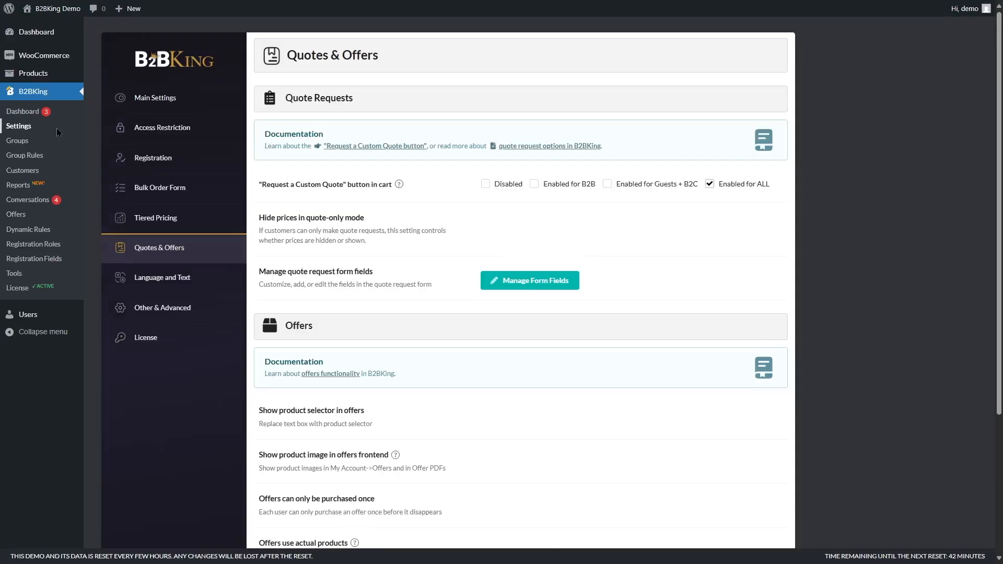
click(131, 138)
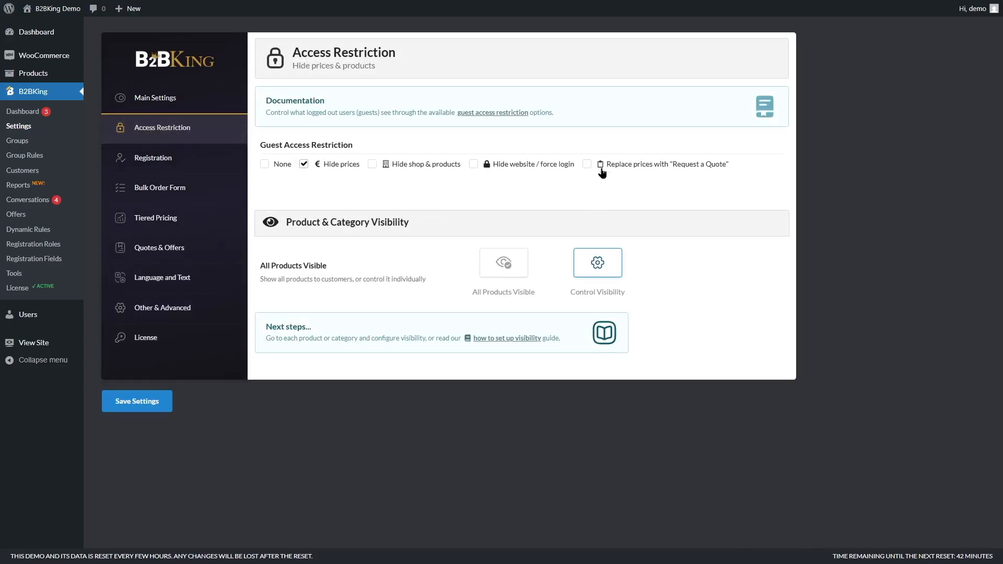
click(588, 164)
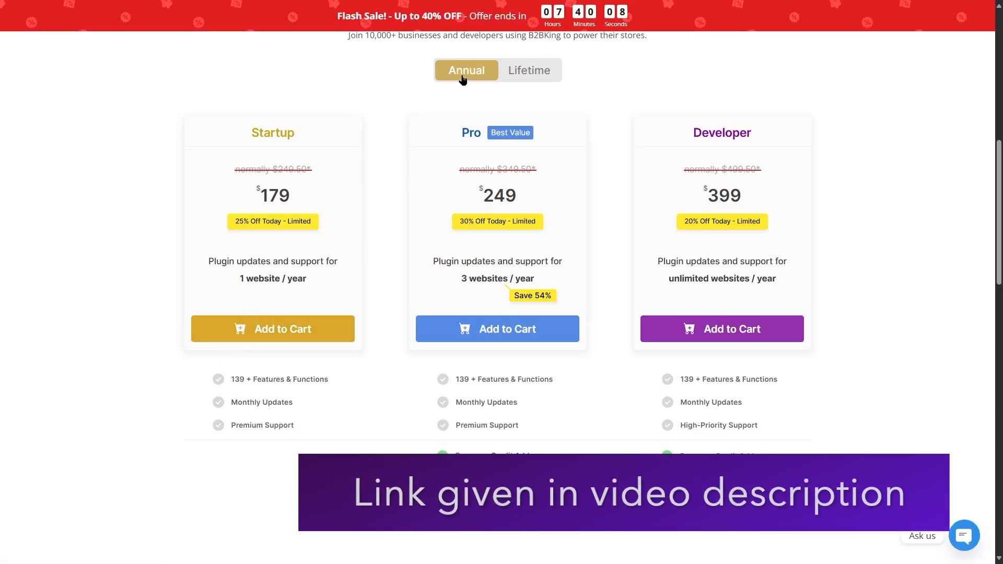
- Compare the annual and lifetime pricing of the Startup, Pro and Developer plans on the B2BKing website
click(524, 70)
click(466, 70)
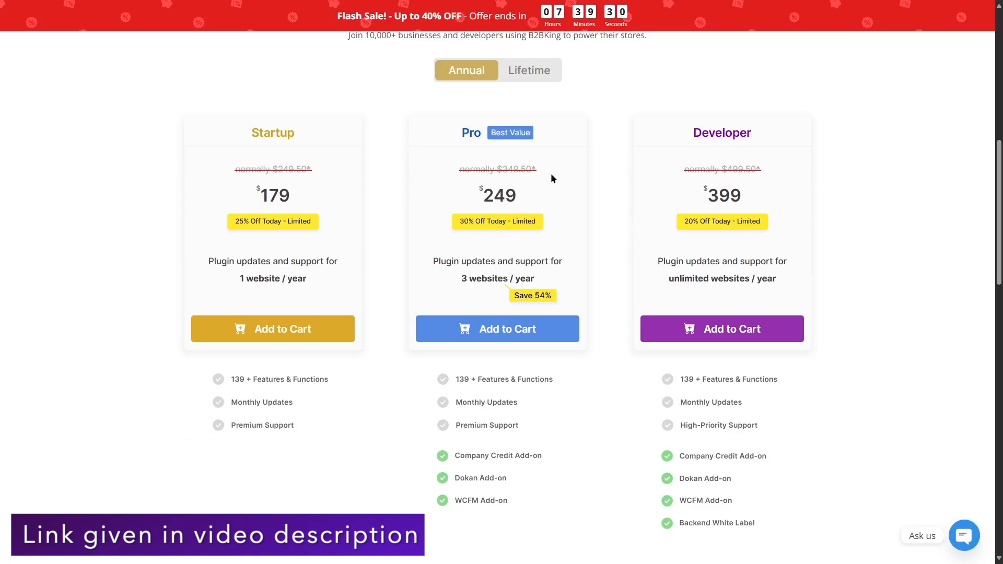
click(541, 72)
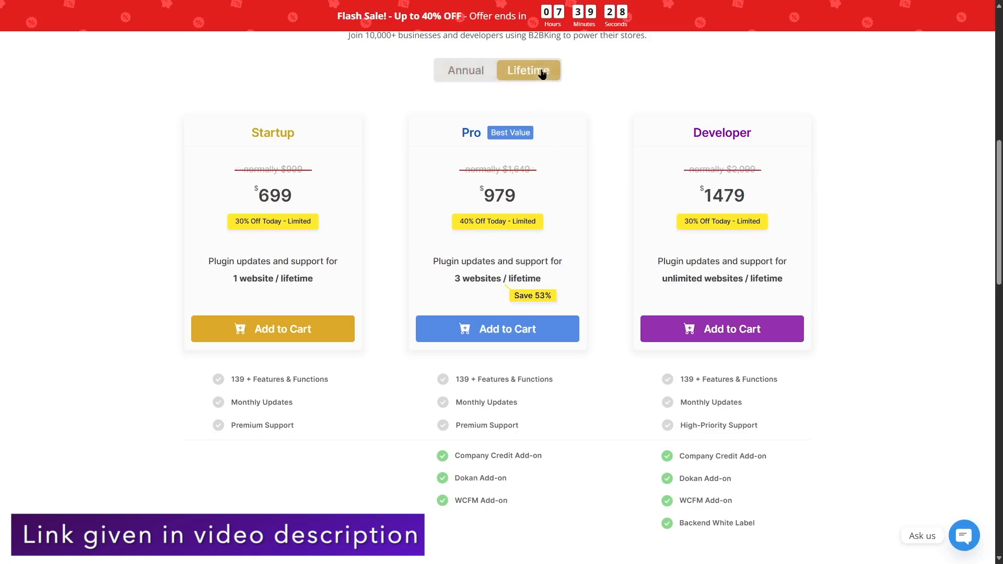
click(472, 73)
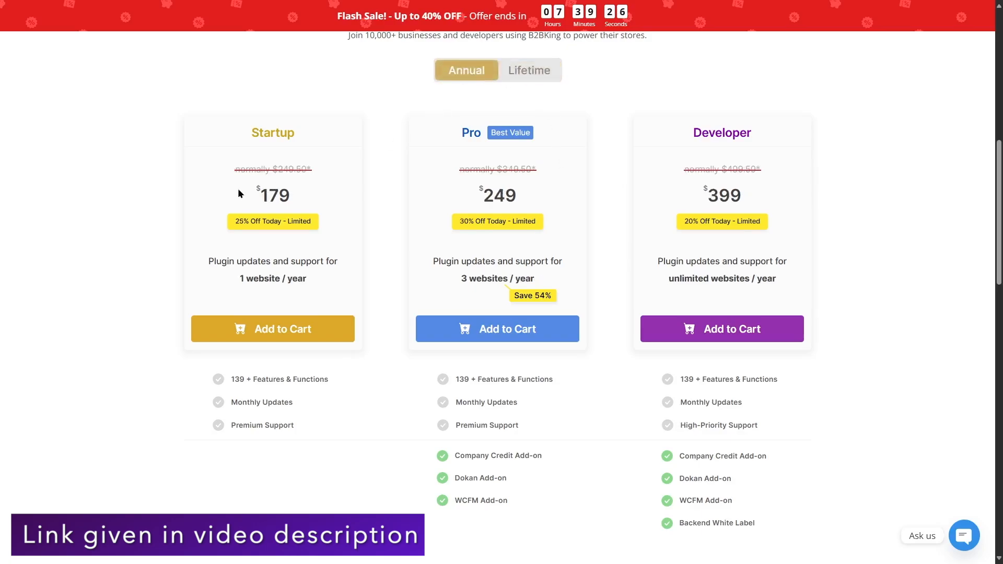